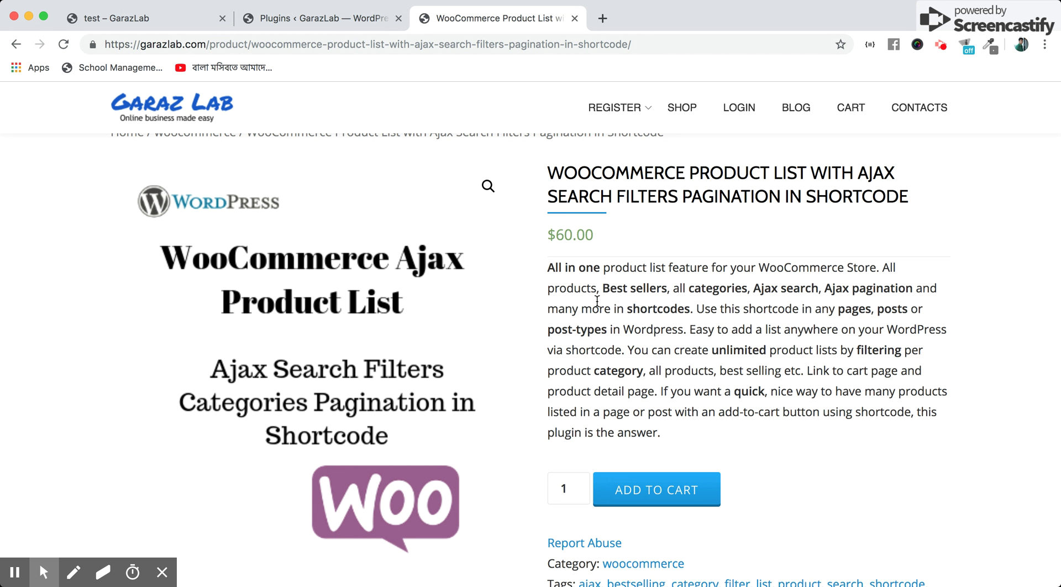
Confirm WooCommerce Ajax Product List is listed as active on the Installed Plugins page
{"action": "scroll", "coordinate": [596, 301], "scroll_direction": "down", "scroll_amount": 1}
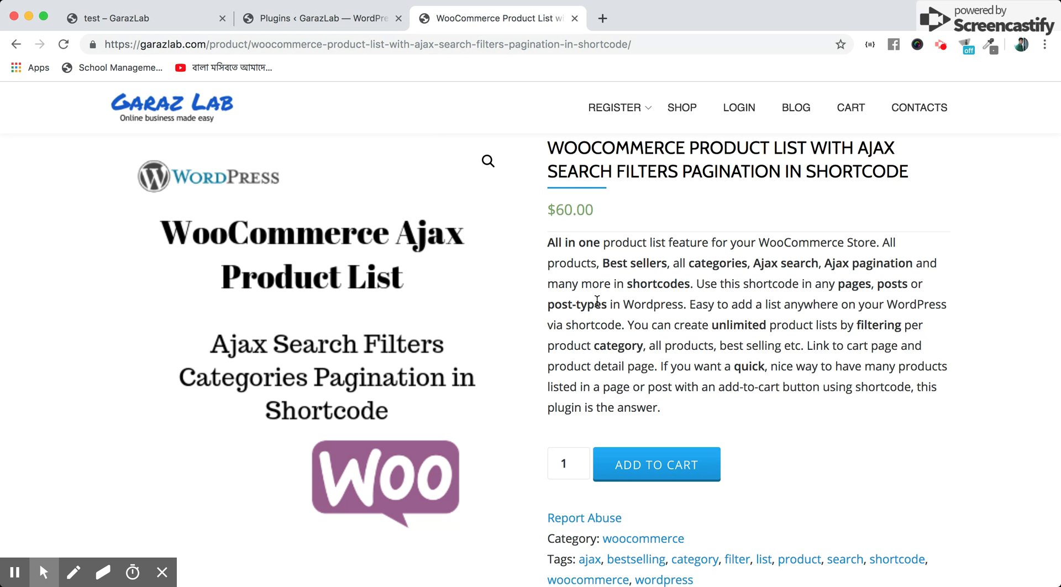
{"action": "scroll", "coordinate": [597, 301], "scroll_direction": "down", "scroll_amount": 3}
{"action": "scroll", "coordinate": [597, 301], "scroll_direction": "up", "scroll_amount": 5}
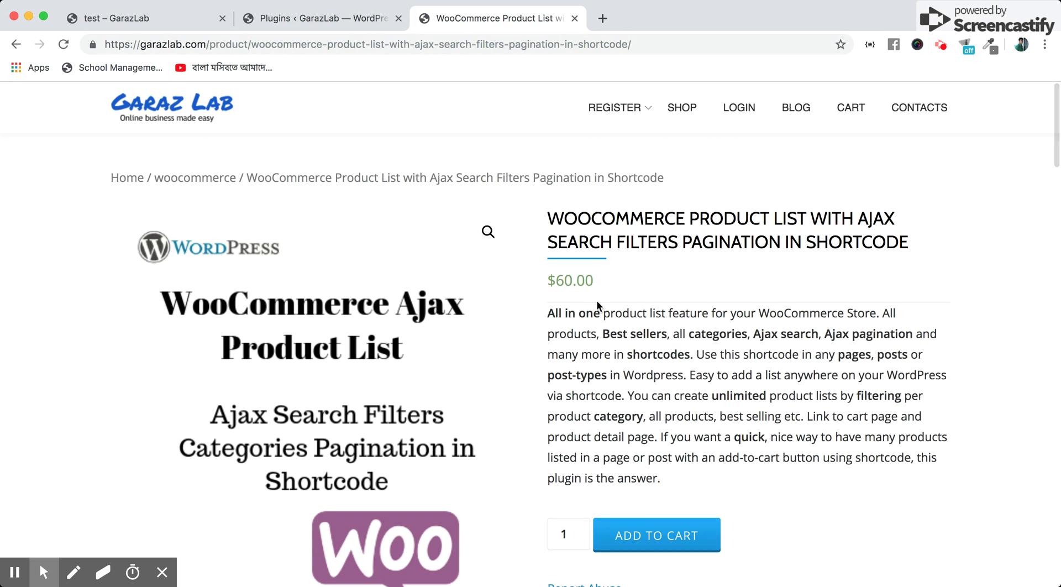
{"action": "scroll", "coordinate": [533, 307], "scroll_direction": "down", "scroll_amount": 3}
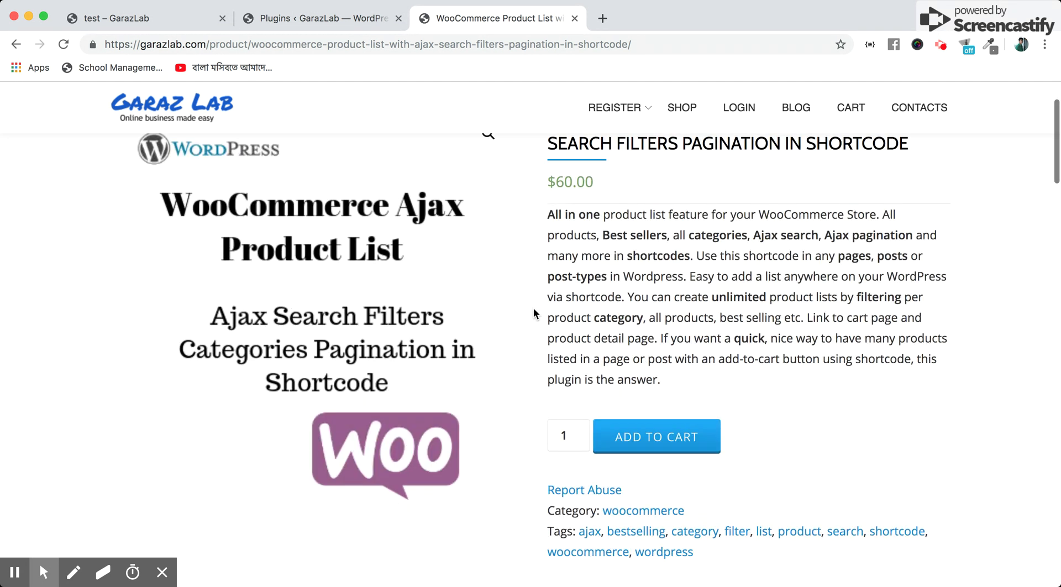
{"action": "scroll", "coordinate": [533, 308], "scroll_direction": "down", "scroll_amount": 4}
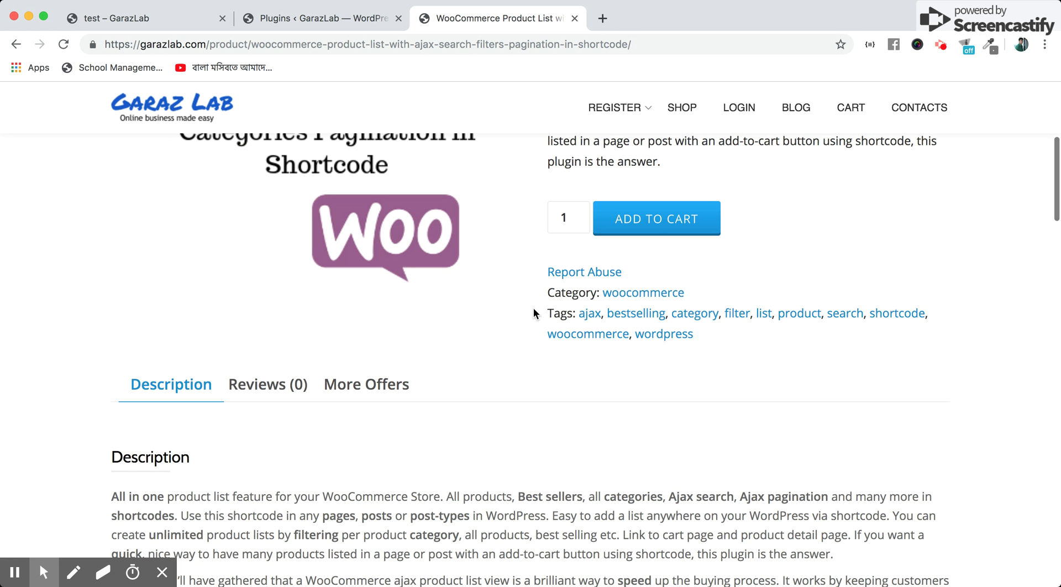
{"action": "scroll", "coordinate": [533, 307], "scroll_direction": "up", "scroll_amount": 5}
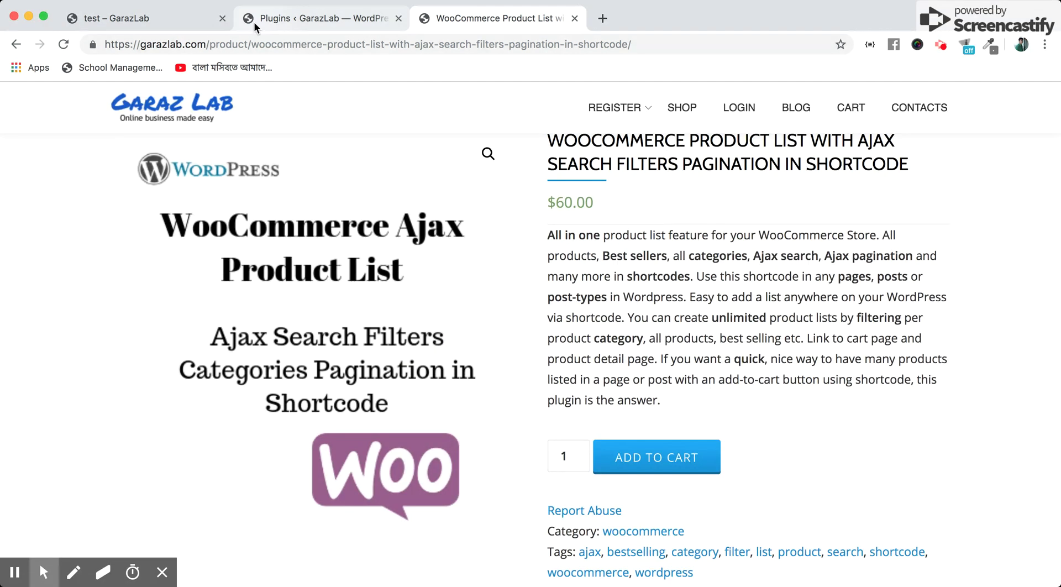
{"action": "left_click", "coordinate": [255, 22]}
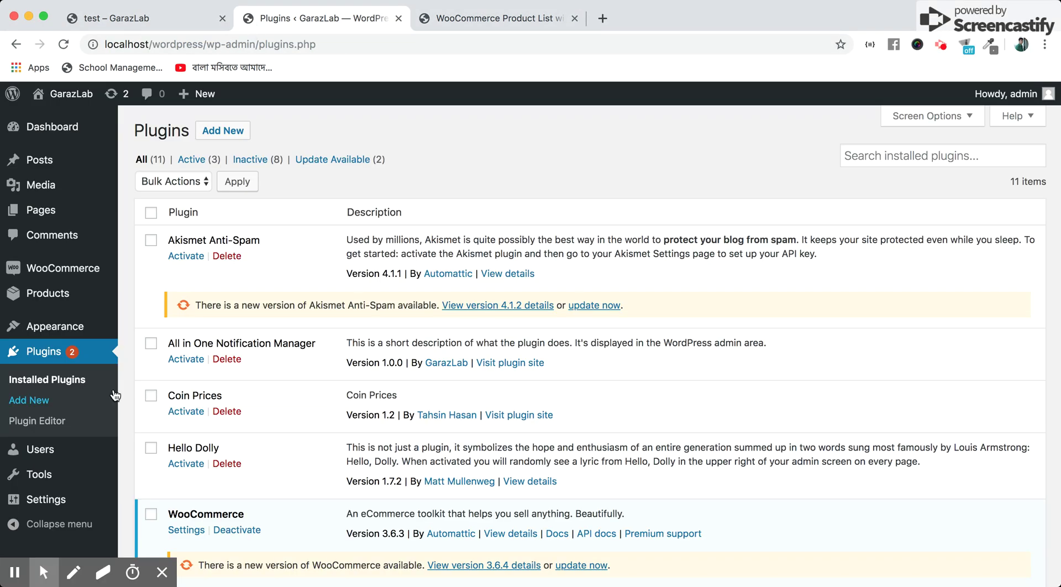
{"action": "scroll", "coordinate": [188, 411], "scroll_direction": "down", "scroll_amount": 5}
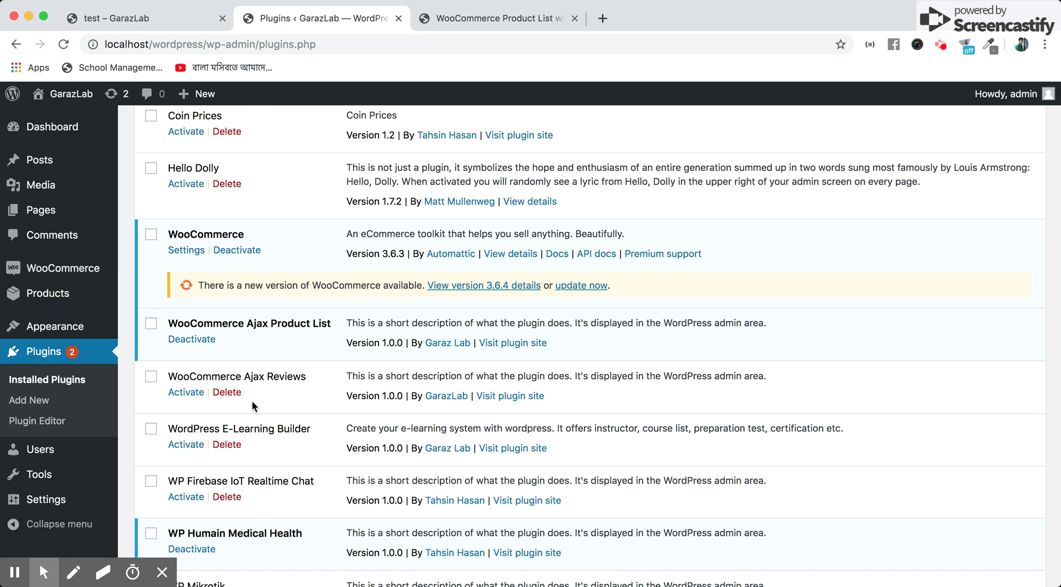
Return to the GarazLab page and scroll to the [woocommerce_ajax_product_list] shortcode setup steps
{"action": "left_click", "coordinate": [472, 17]}
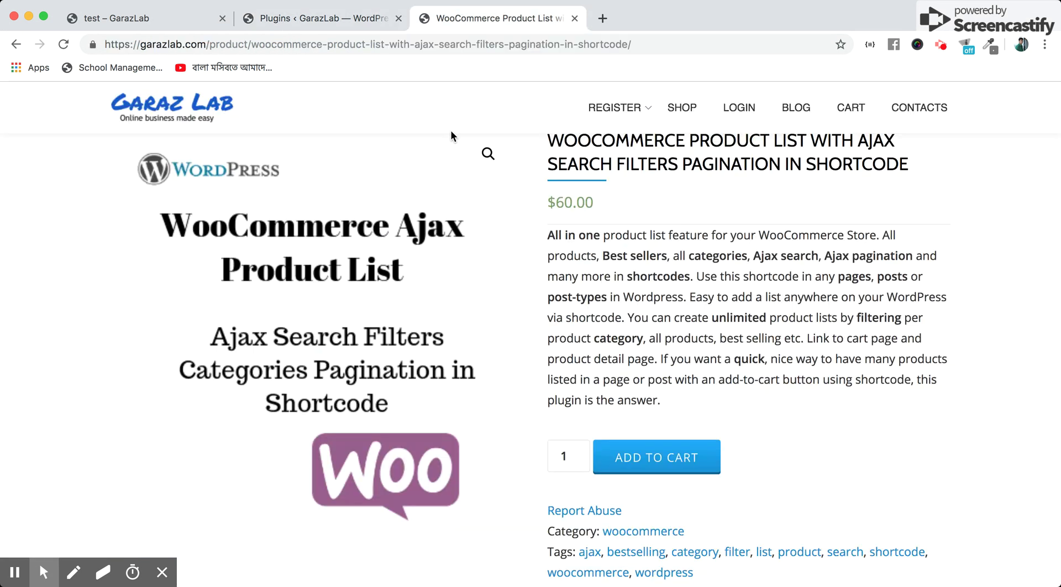
{"action": "scroll", "coordinate": [673, 322], "scroll_direction": "down", "scroll_amount": 15}
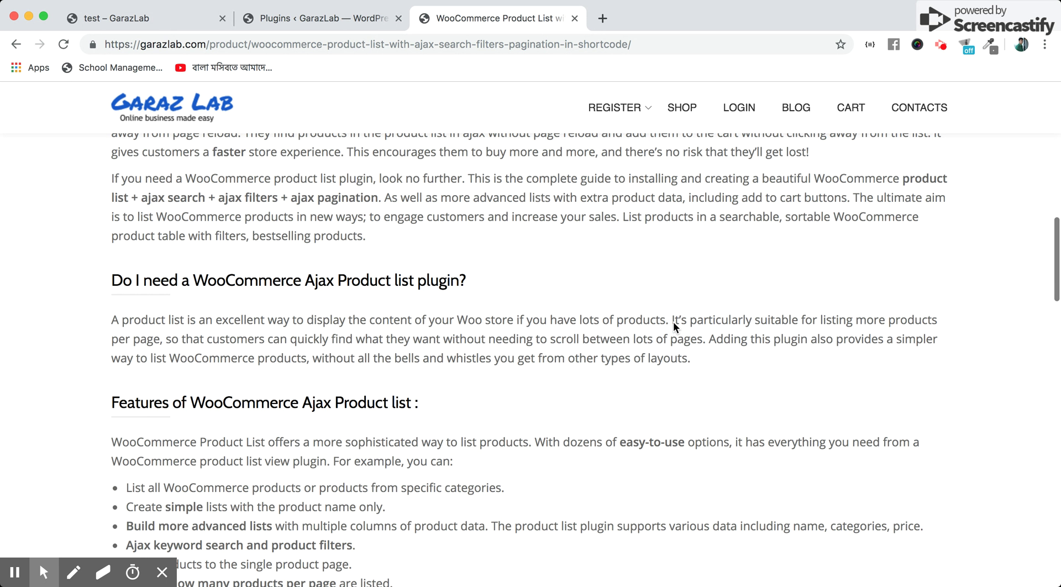
{"action": "scroll", "coordinate": [673, 326], "scroll_direction": "down", "scroll_amount": 10}
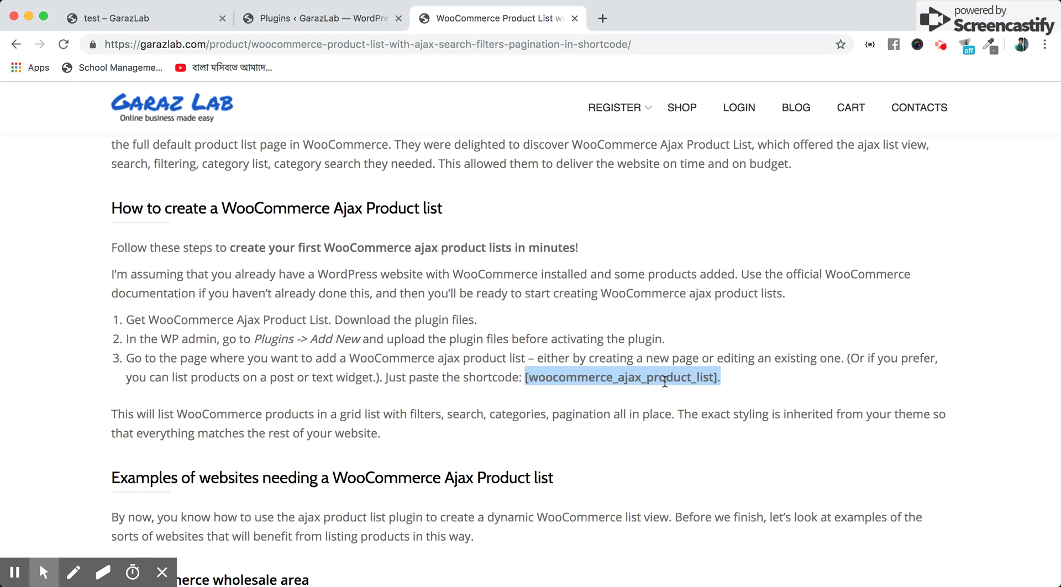
Open the 'test' page from All Pages in the block editor, showing its shortcode block
{"action": "left_click", "coordinate": [165, 20]}
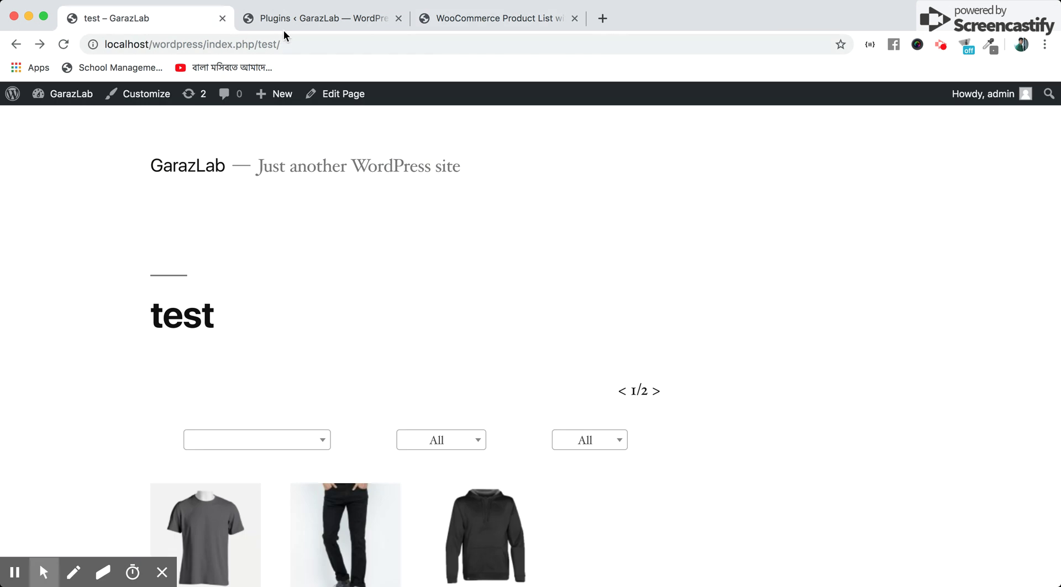
{"action": "left_click", "coordinate": [297, 21]}
{"action": "mouse_move", "coordinate": [64, 207]}
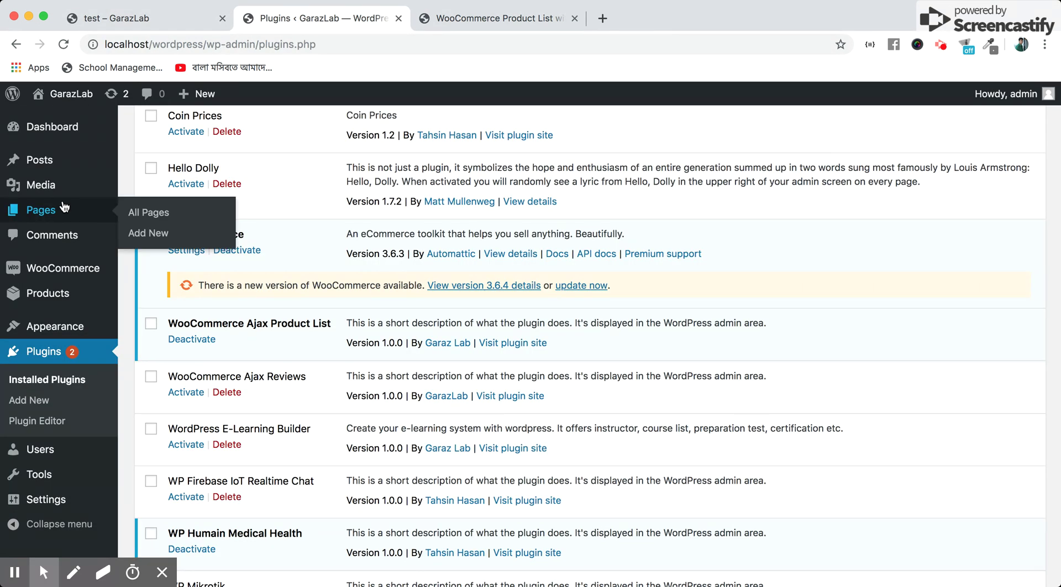
{"action": "left_click", "coordinate": [148, 212]}
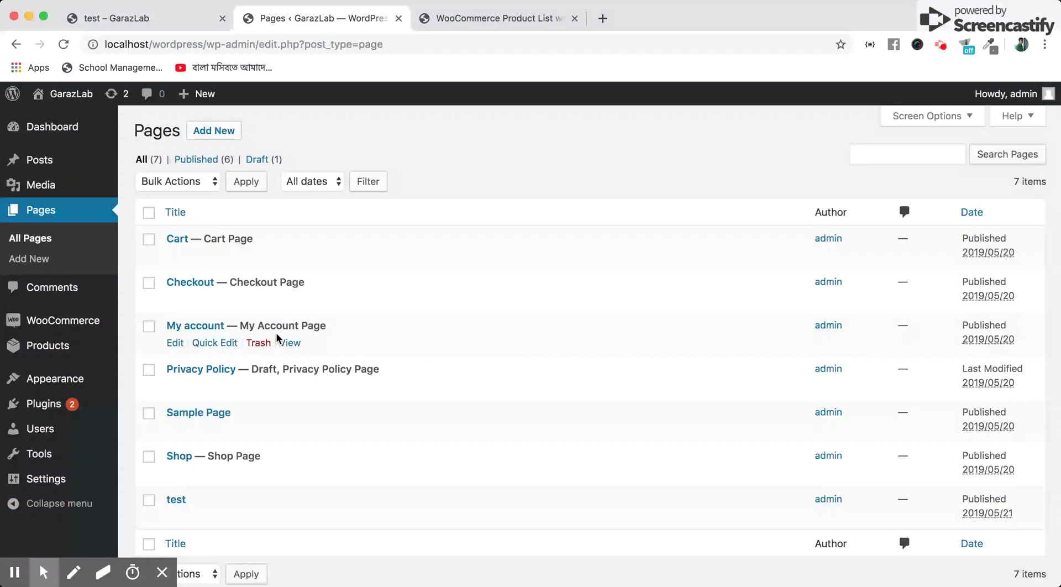
{"action": "scroll", "coordinate": [276, 333], "scroll_direction": "down", "scroll_amount": 2}
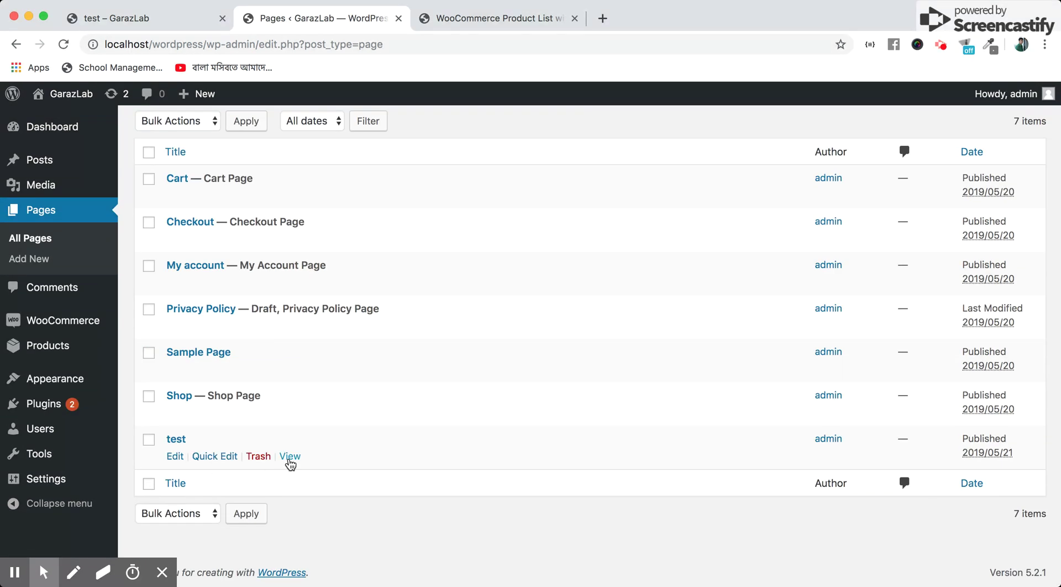
{"action": "left_click", "coordinate": [175, 458]}
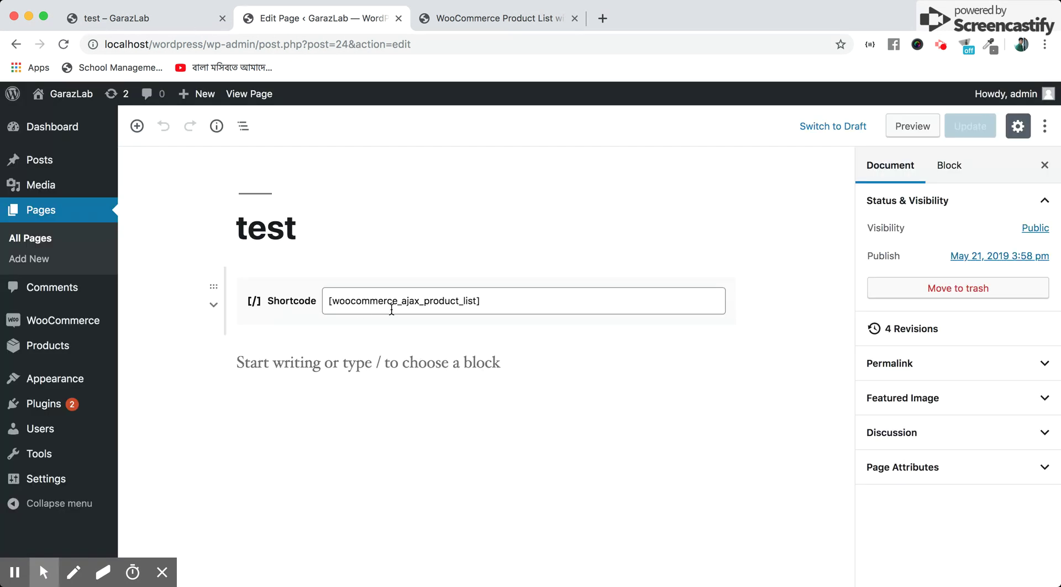
View the live test page's Ajax product list with six products and 1/2 pagination
{"action": "left_click", "coordinate": [135, 15]}
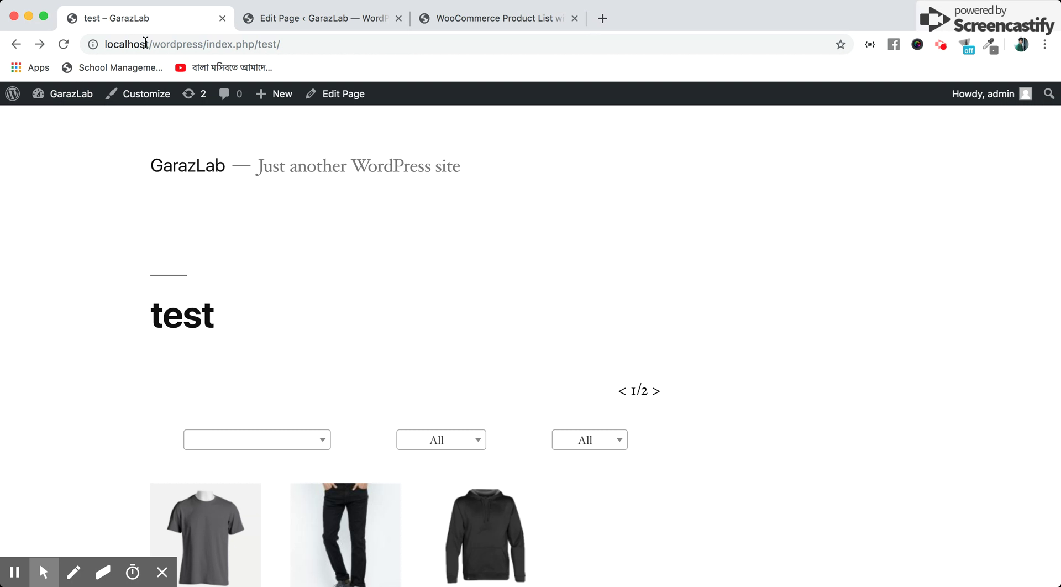
{"action": "scroll", "coordinate": [450, 348], "scroll_direction": "down", "scroll_amount": 5}
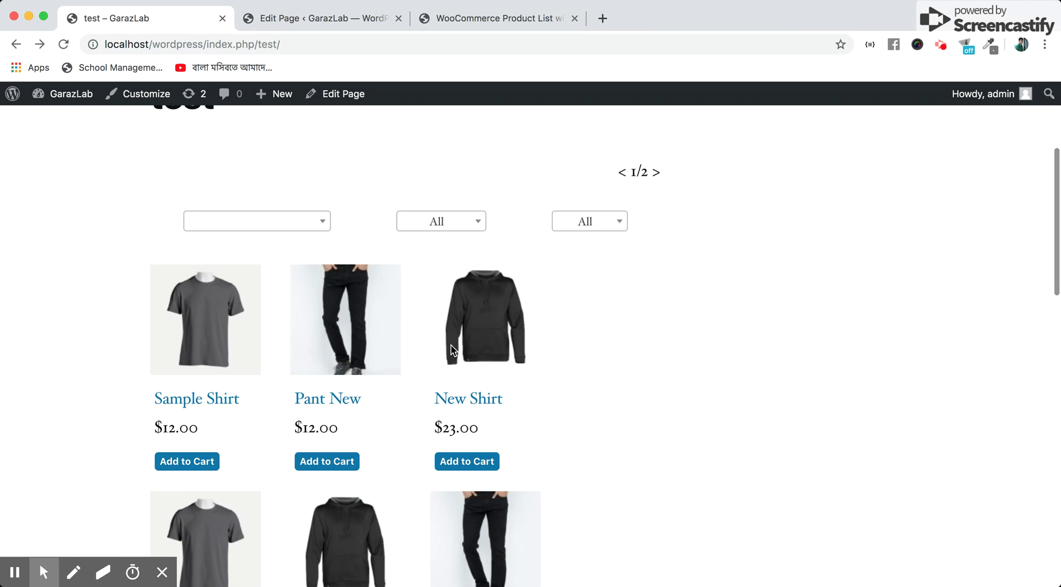
{"action": "scroll", "coordinate": [450, 349], "scroll_direction": "down", "scroll_amount": 1}
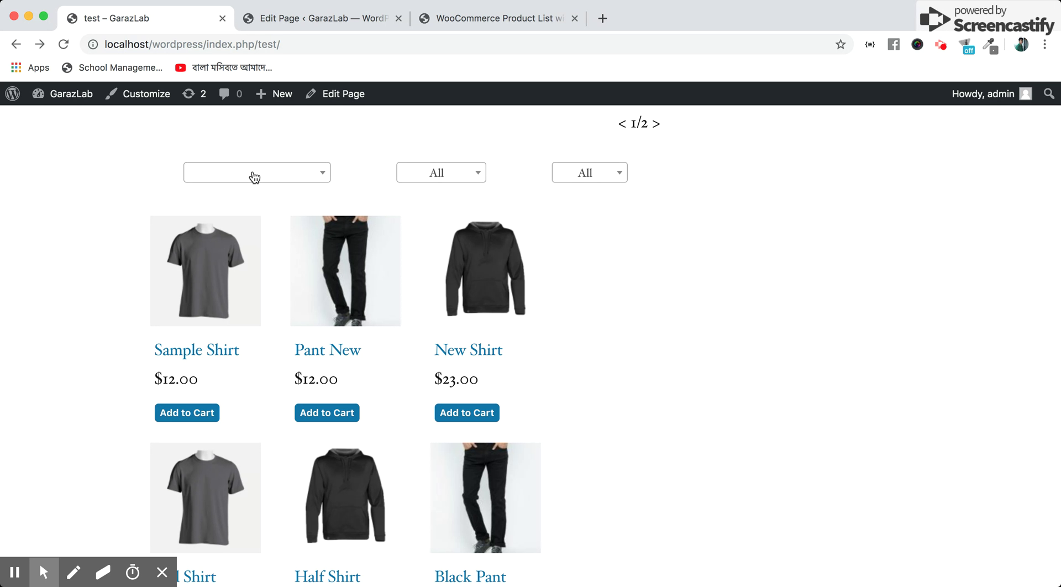
Preview the category and Best Selling filter options without choosing any
{"action": "left_click", "coordinate": [480, 177]}
{"action": "left_click", "coordinate": [628, 173]}
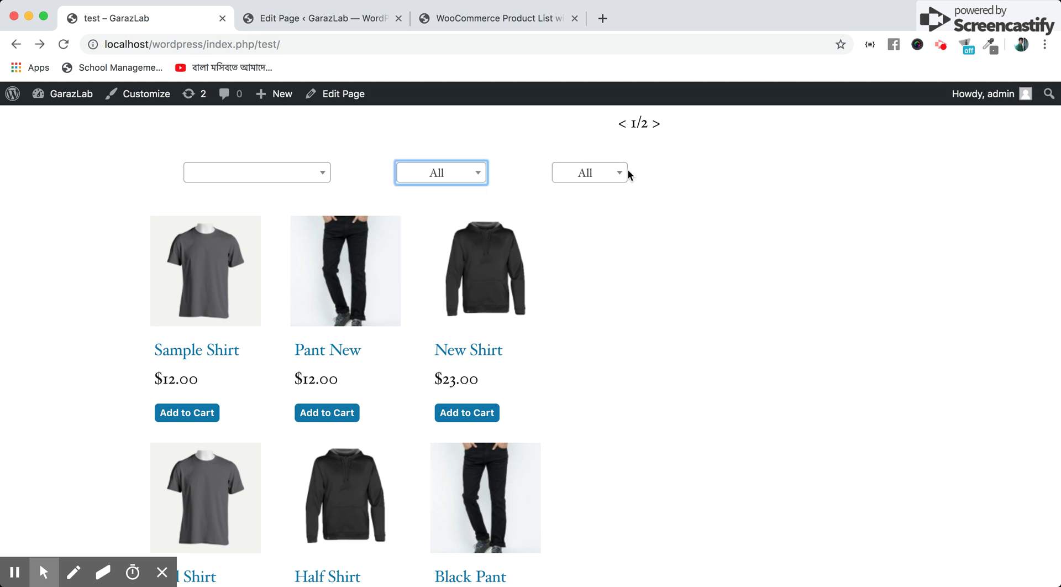
{"action": "left_click", "coordinate": [619, 173]}
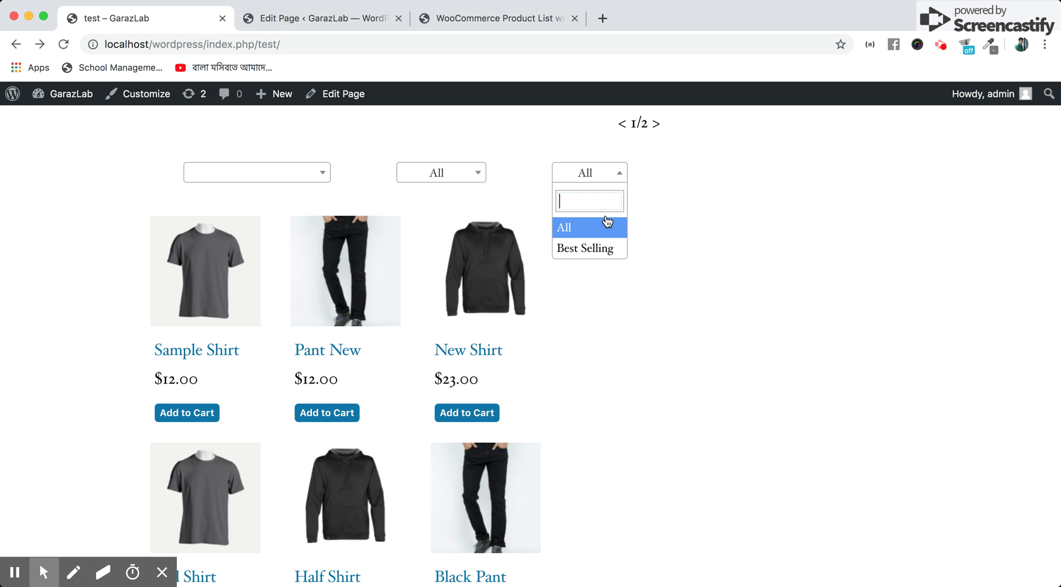
{"action": "left_click", "coordinate": [658, 161]}
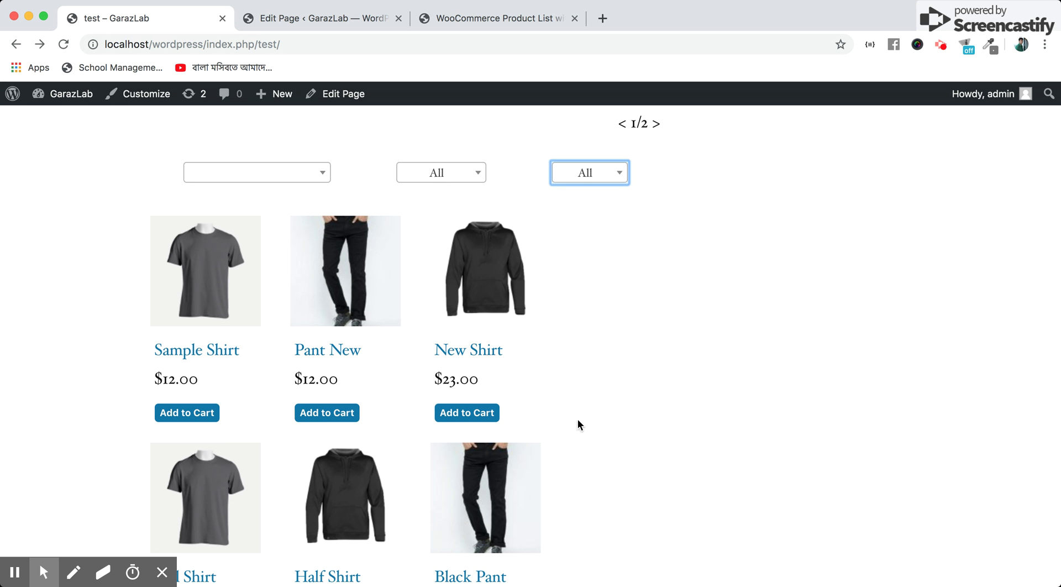
{"action": "scroll", "coordinate": [578, 418], "scroll_direction": "down", "scroll_amount": 4}
{"action": "scroll", "coordinate": [578, 419], "scroll_direction": "up", "scroll_amount": 1}
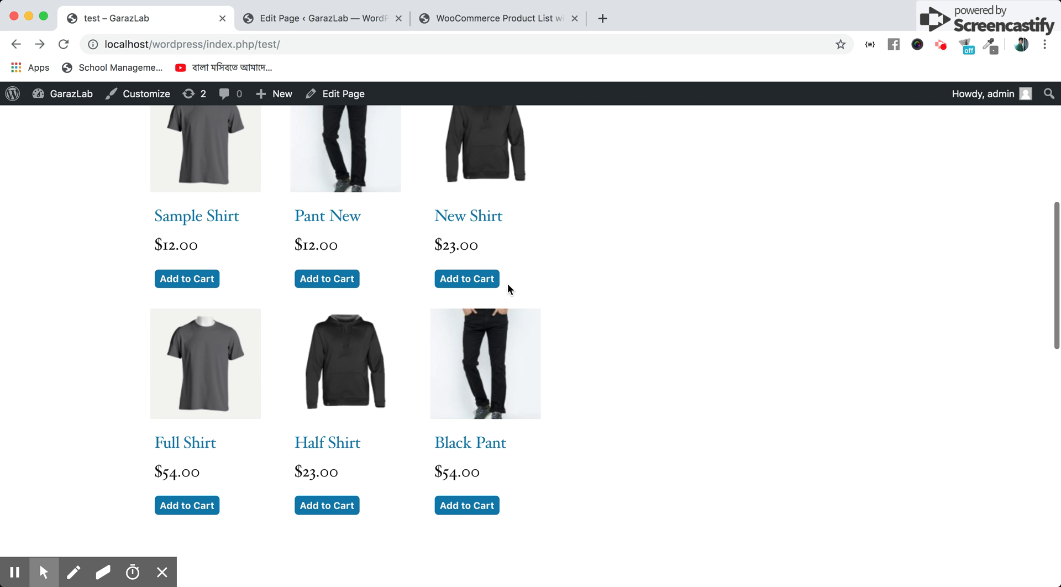
{"action": "scroll", "coordinate": [228, 266], "scroll_direction": "up", "scroll_amount": 3}
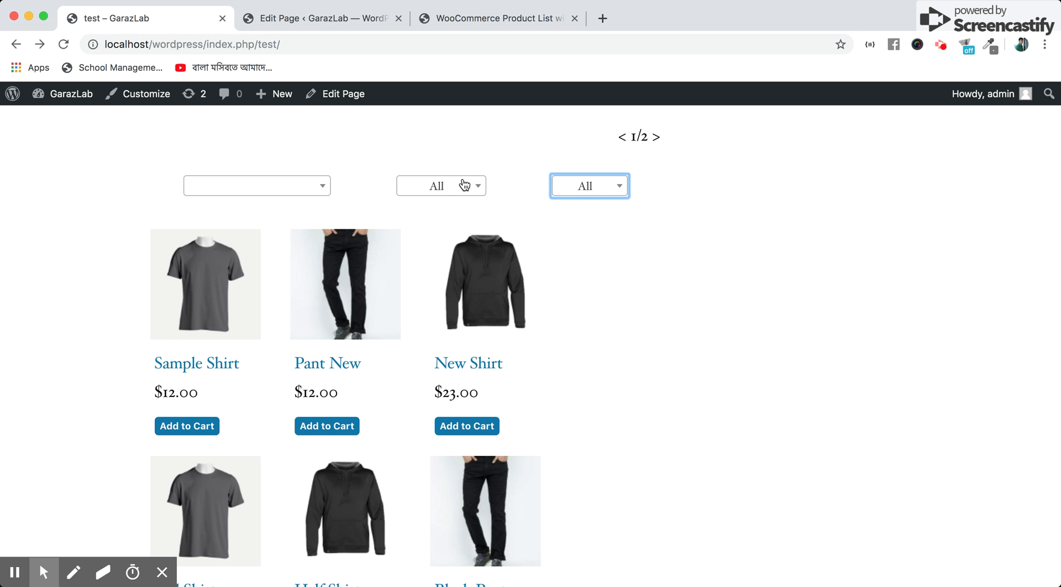
Filter the product list to the 'shirt' category by searching 'shi' in the category filter
{"action": "left_click", "coordinate": [443, 188]}
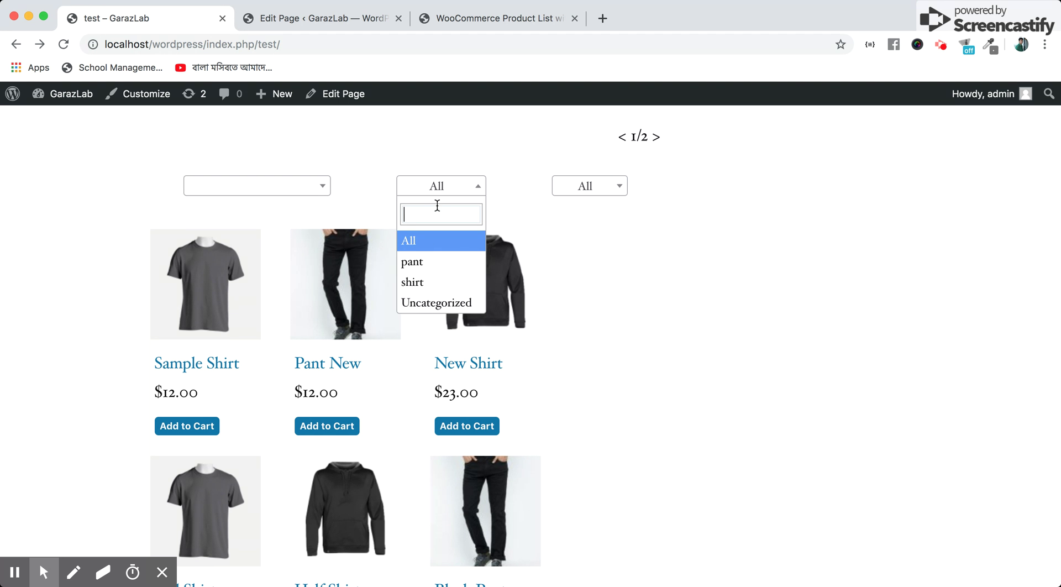
{"action": "type", "text": "shi"}
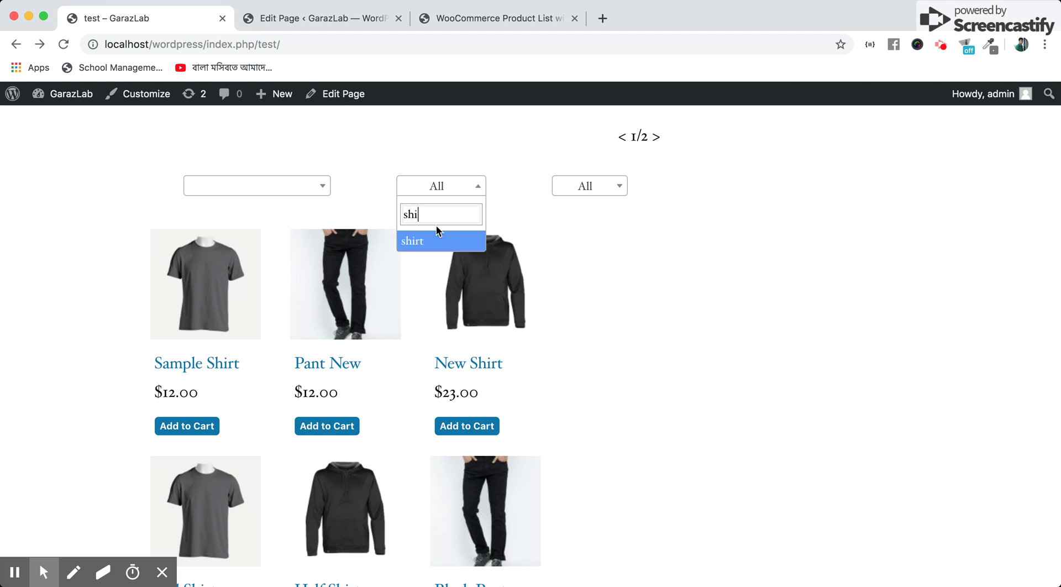
{"action": "left_click", "coordinate": [399, 241]}
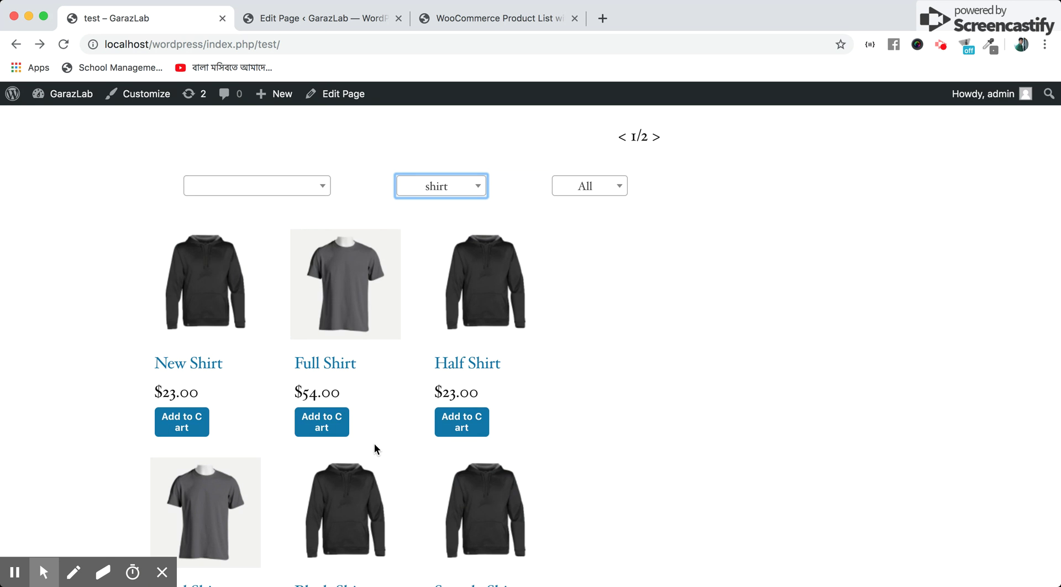
{"action": "scroll", "coordinate": [374, 448], "scroll_direction": "down", "scroll_amount": 2}
{"action": "scroll", "coordinate": [374, 448], "scroll_direction": "up", "scroll_amount": 3}
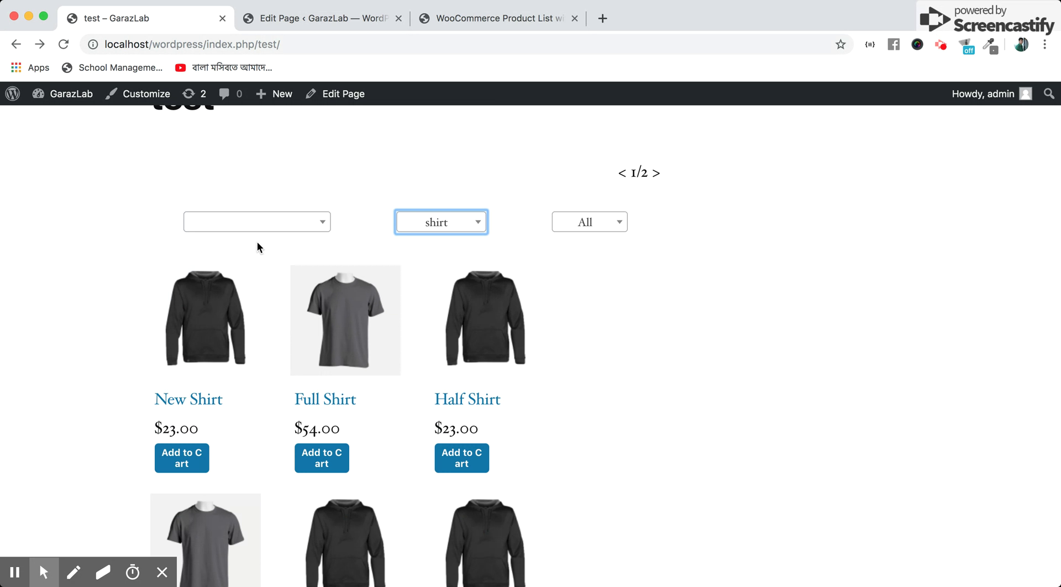
Search products for 'shi' and open the Full Shirt product page priced $54.00
{"action": "left_click", "coordinate": [266, 221]}
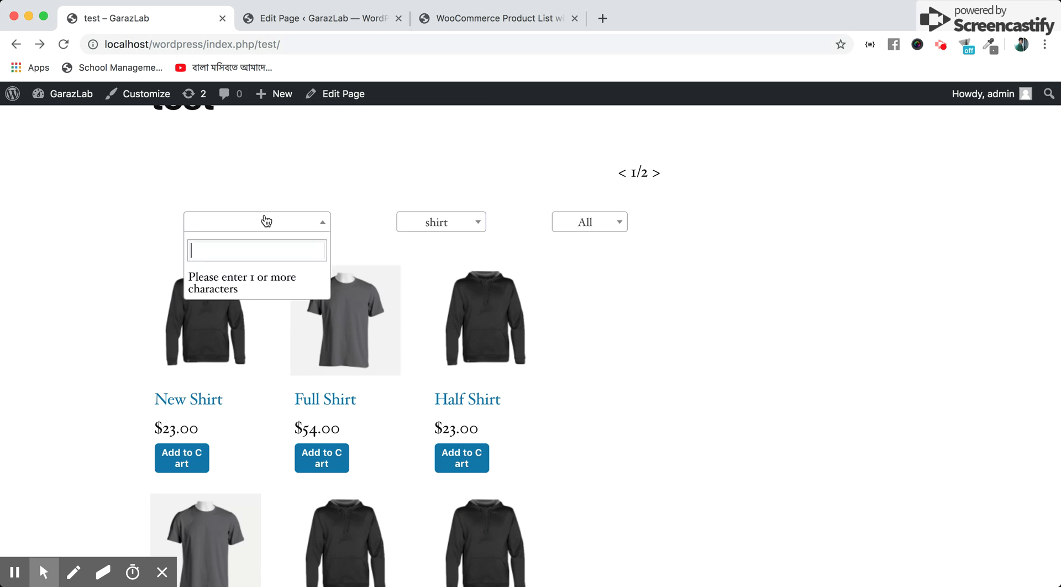
{"action": "type", "text": "shi"}
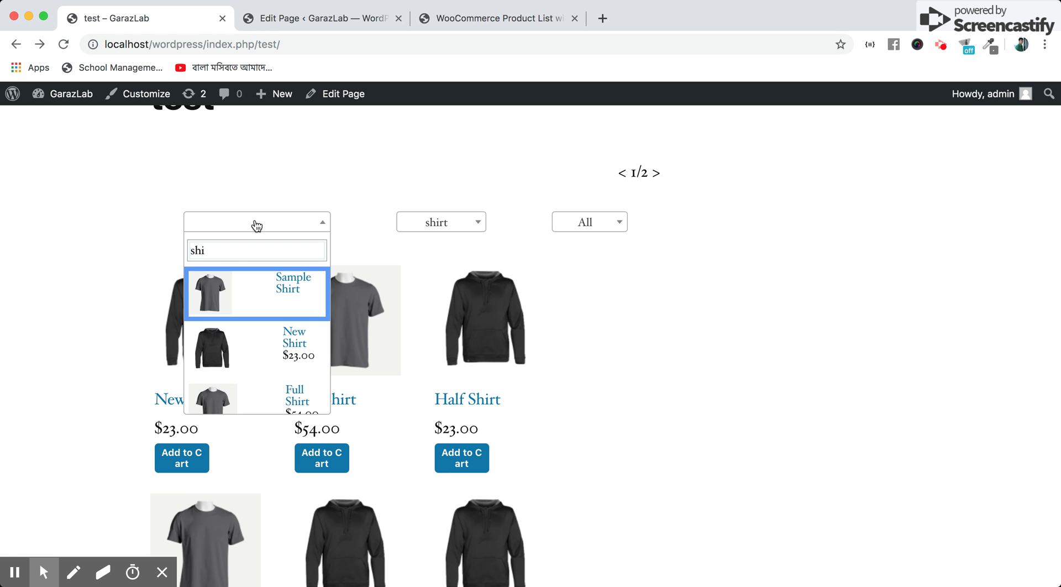
{"action": "scroll", "coordinate": [256, 337], "scroll_direction": "down", "scroll_amount": 5}
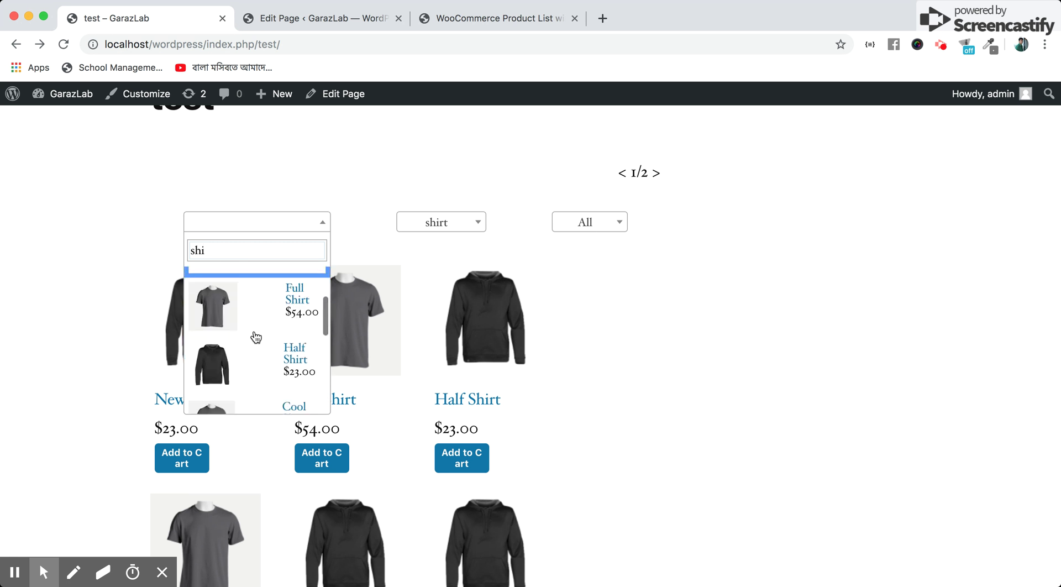
{"action": "scroll", "coordinate": [255, 337], "scroll_direction": "down", "scroll_amount": 2}
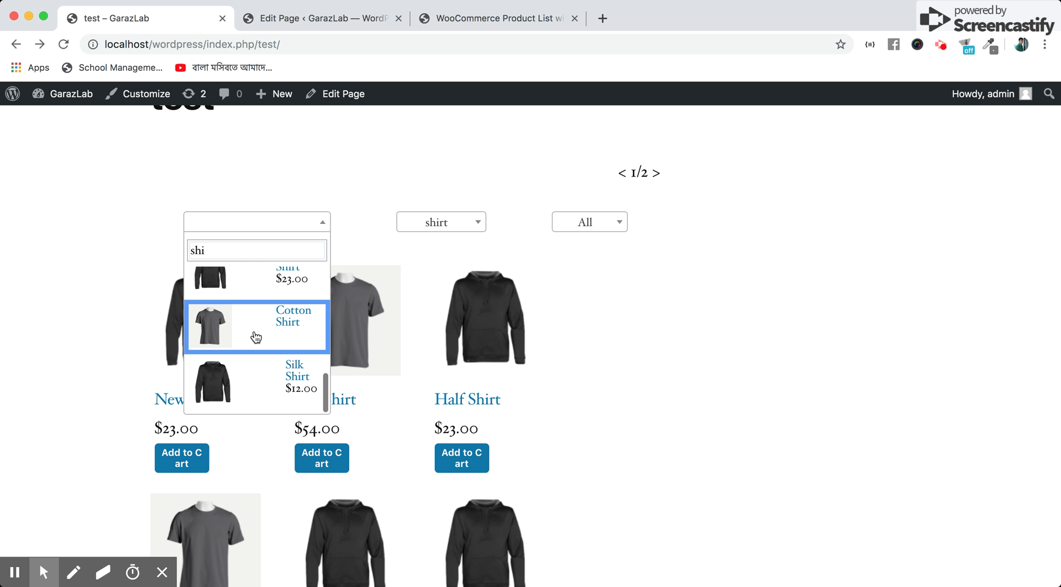
{"action": "scroll", "coordinate": [255, 338], "scroll_direction": "up", "scroll_amount": 5}
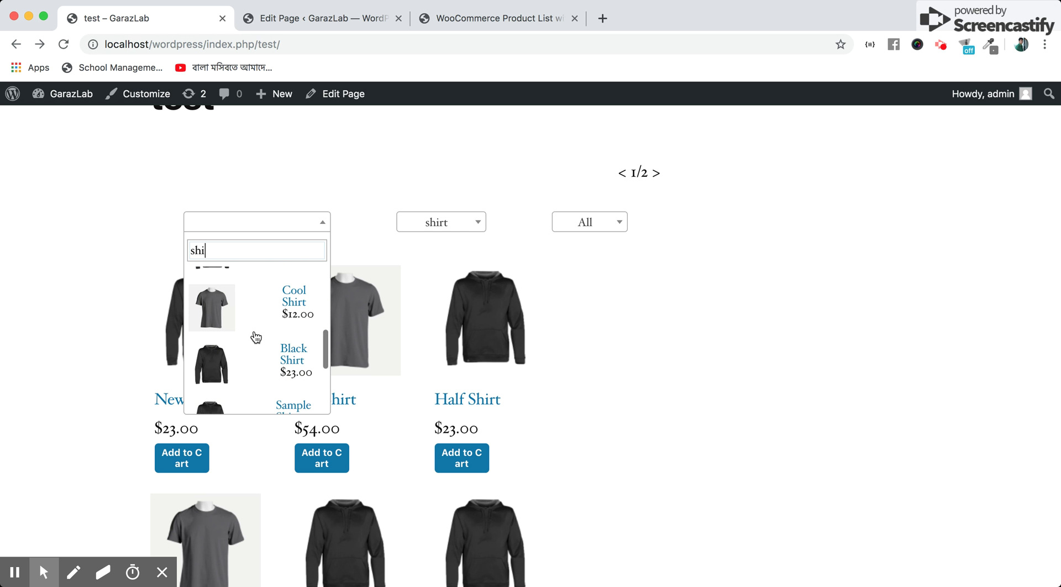
{"action": "left_click", "coordinate": [216, 298]}
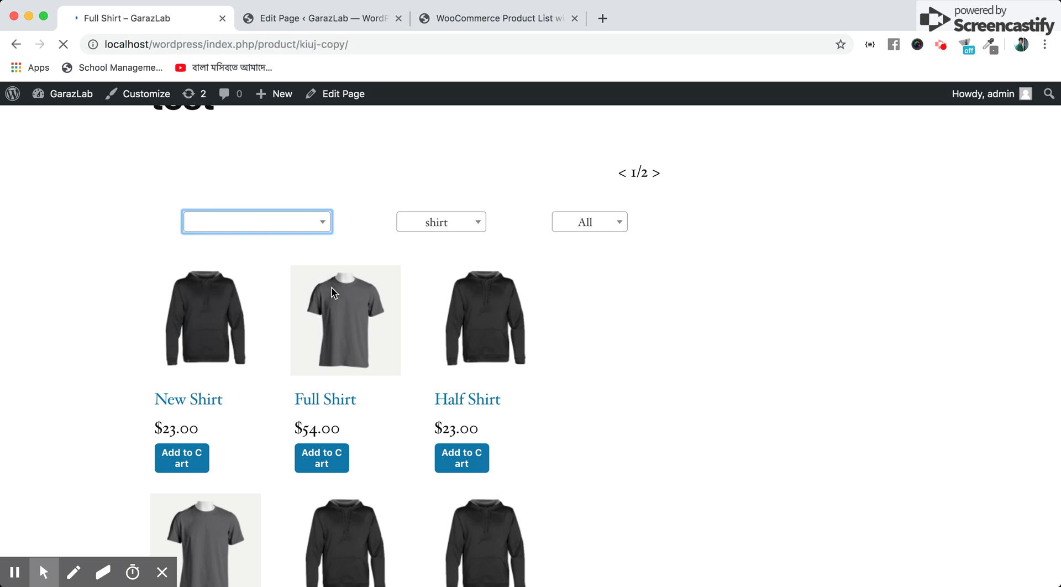
{"action": "scroll", "coordinate": [446, 350], "scroll_direction": "down", "scroll_amount": 5}
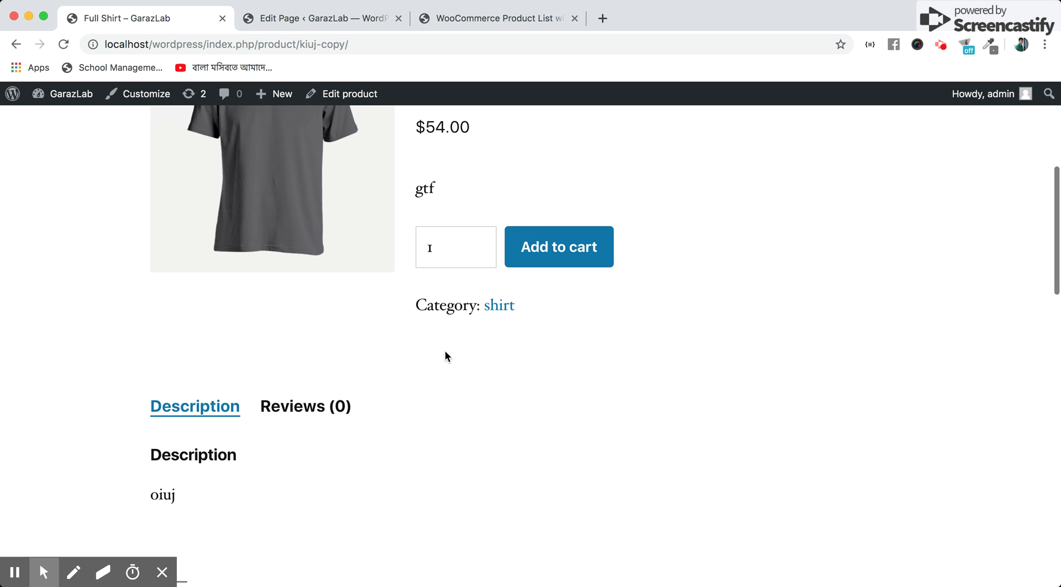
{"action": "scroll", "coordinate": [445, 355], "scroll_direction": "down", "scroll_amount": 6}
{"action": "scroll", "coordinate": [446, 355], "scroll_direction": "down", "scroll_amount": 1}
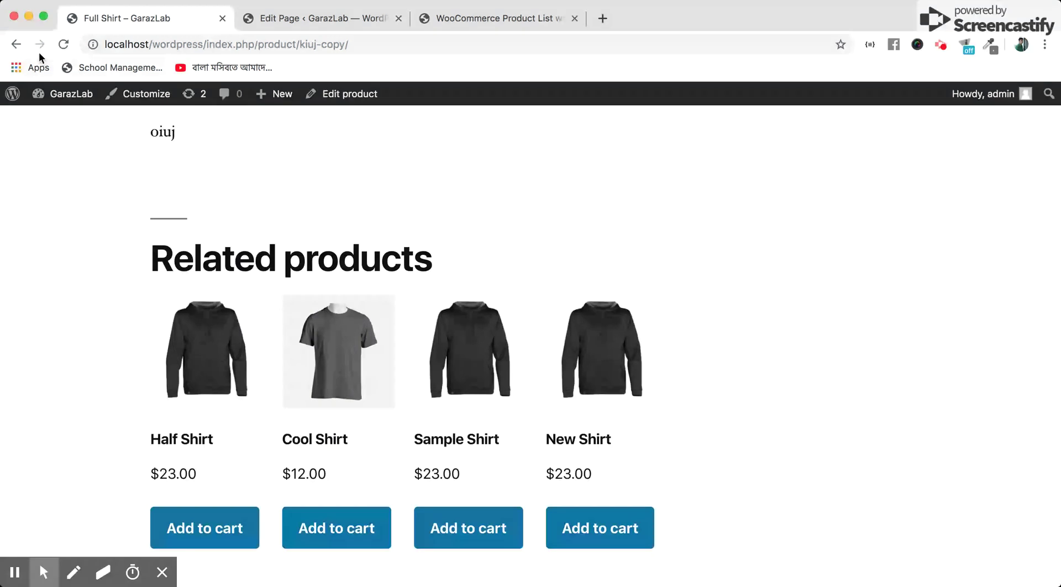
Go back to the test page and reload it to reset the filters
{"action": "left_click", "coordinate": [16, 45]}
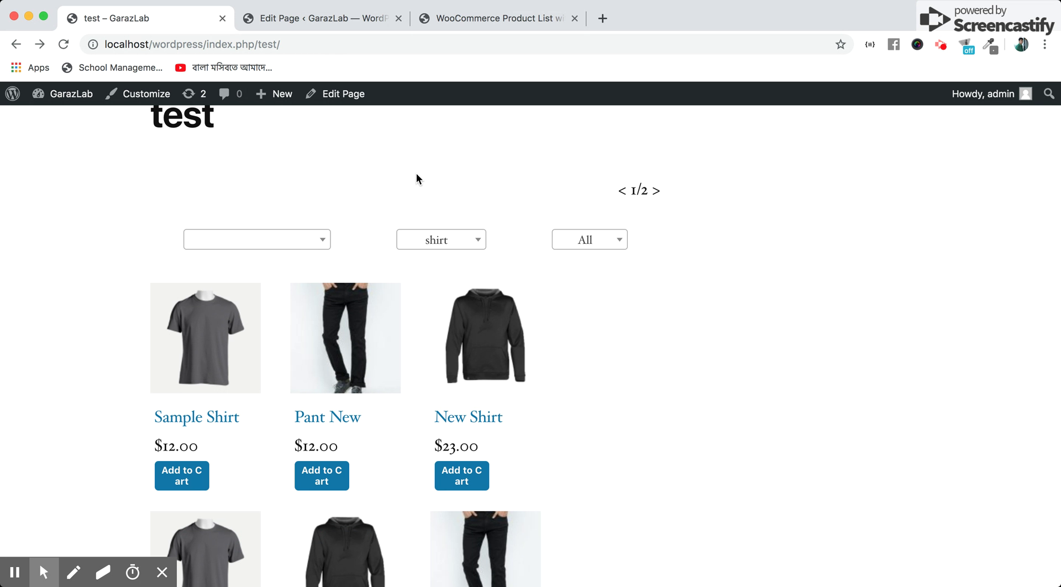
{"action": "left_click", "coordinate": [379, 44]}
{"action": "key", "text": "Return"}
Filter to Best Selling products and add Cool Shirt to the cart
{"action": "left_click", "coordinate": [605, 245]}
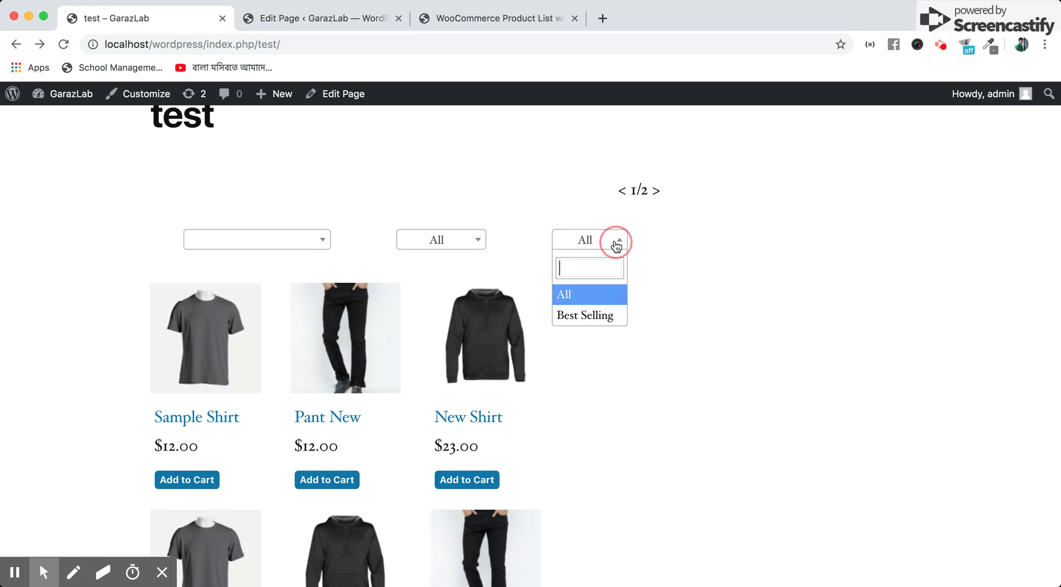
{"action": "left_click", "coordinate": [594, 316]}
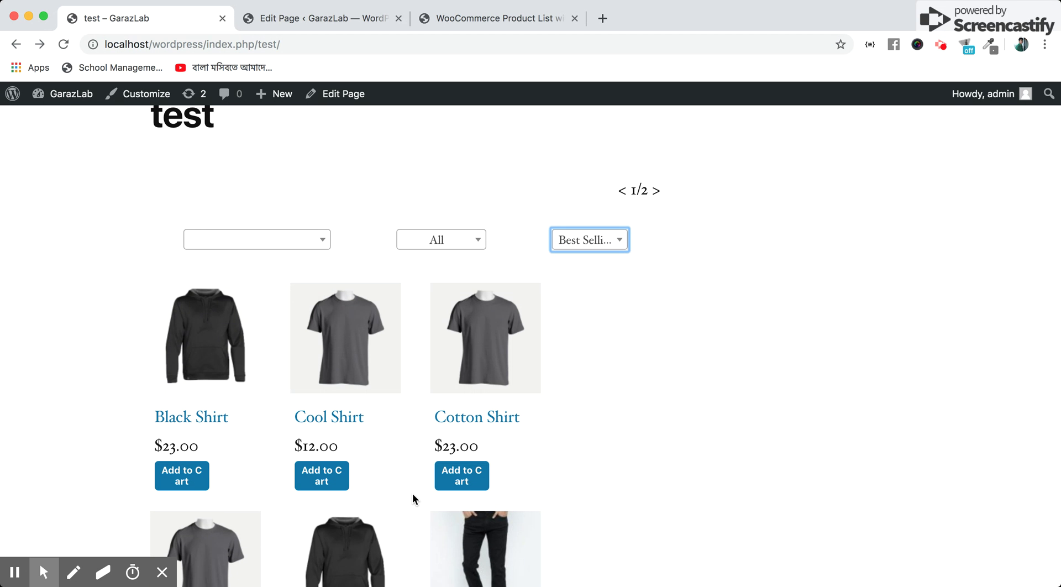
{"action": "scroll", "coordinate": [412, 493], "scroll_direction": "down", "scroll_amount": 5}
{"action": "scroll", "coordinate": [412, 493], "scroll_direction": "up", "scroll_amount": 5}
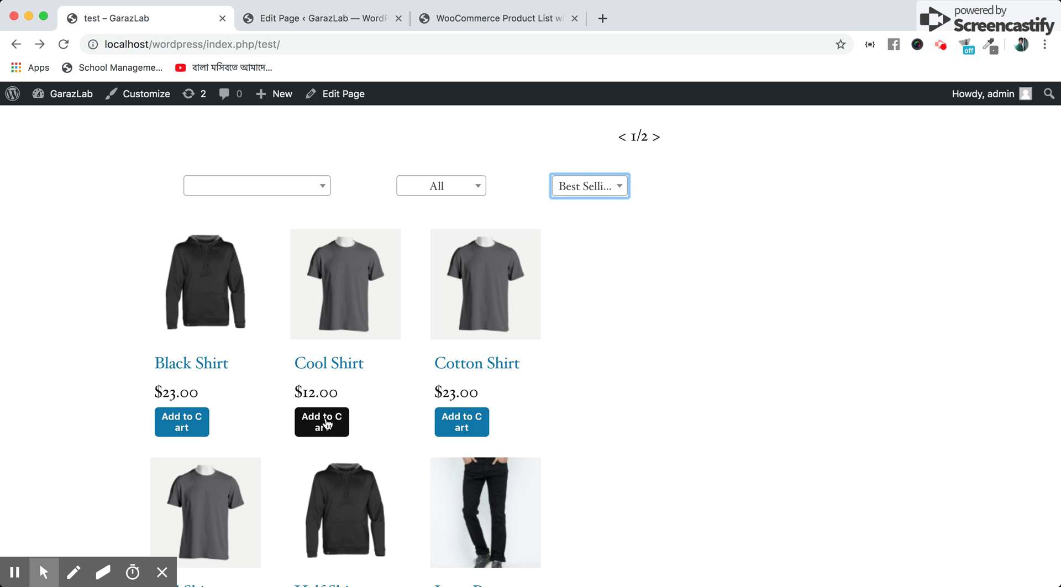
{"action": "left_click", "coordinate": [327, 423]}
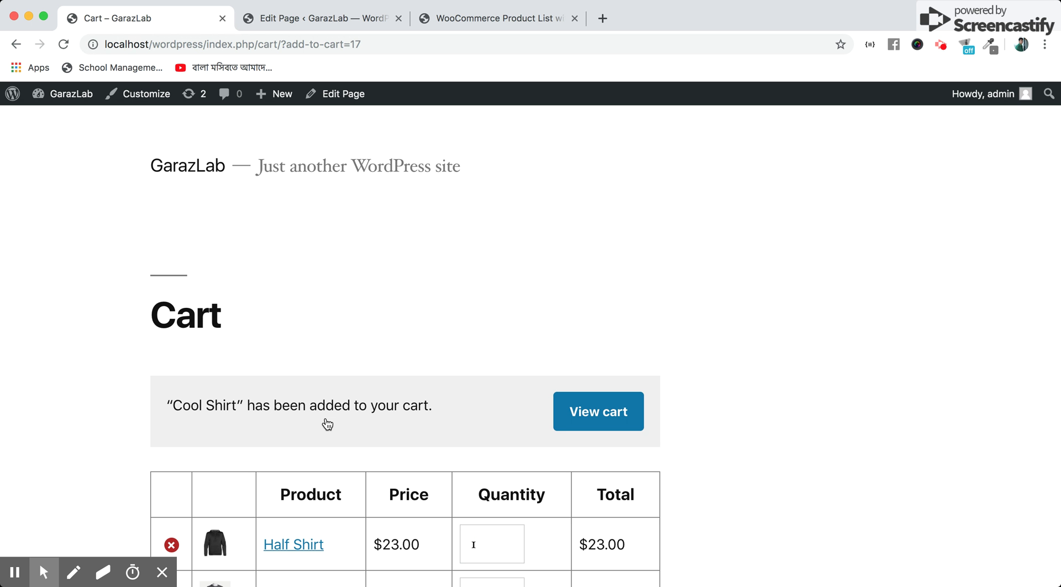
Show page 2/2 of the product list (Cool, Cotton, Full Shirt), then return to GarazLab
{"action": "left_click", "coordinate": [15, 47]}
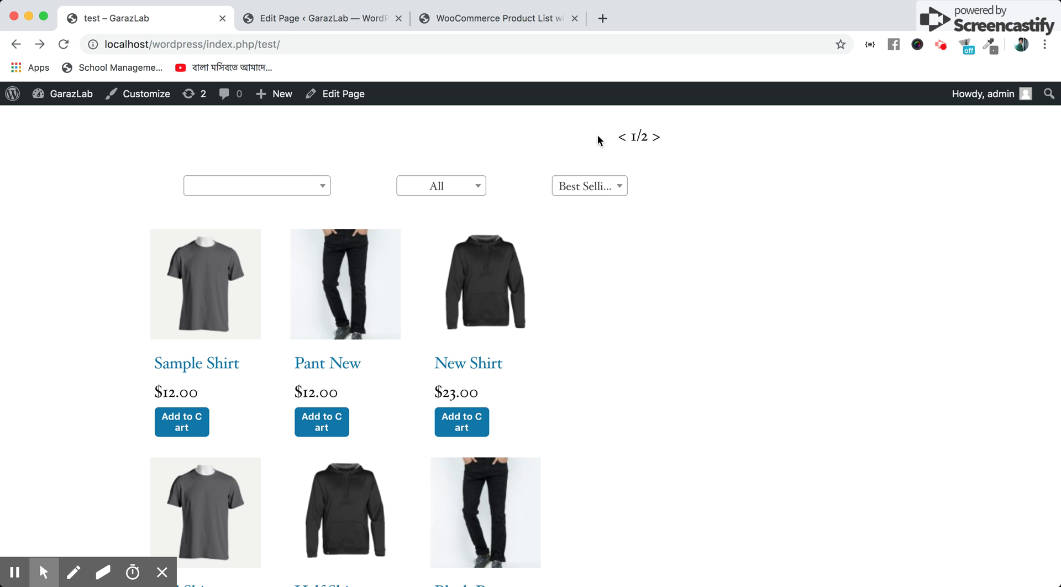
{"action": "left_click", "coordinate": [655, 136]}
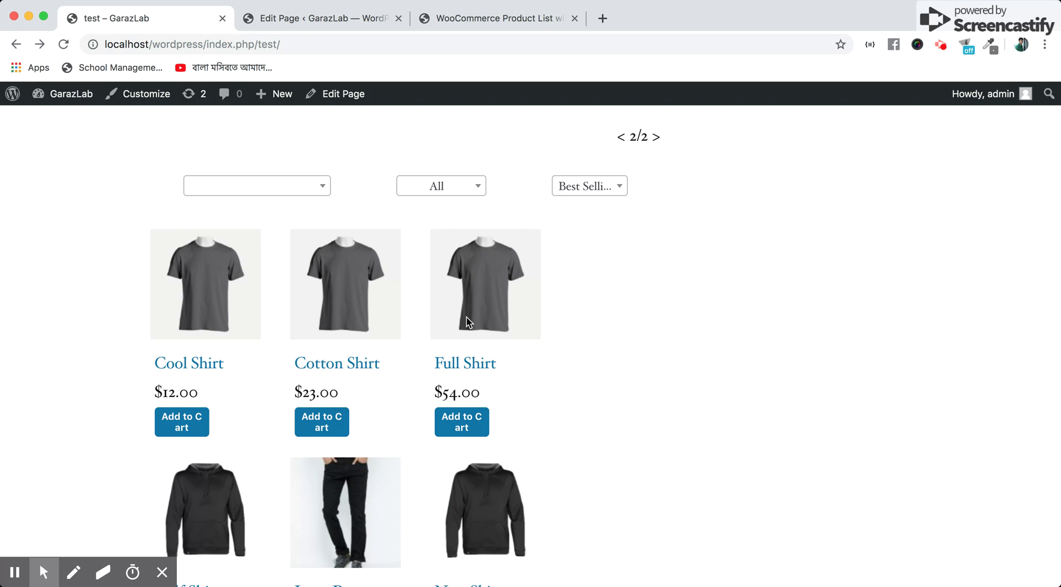
{"action": "scroll", "coordinate": [303, 498], "scroll_direction": "down", "scroll_amount": 4}
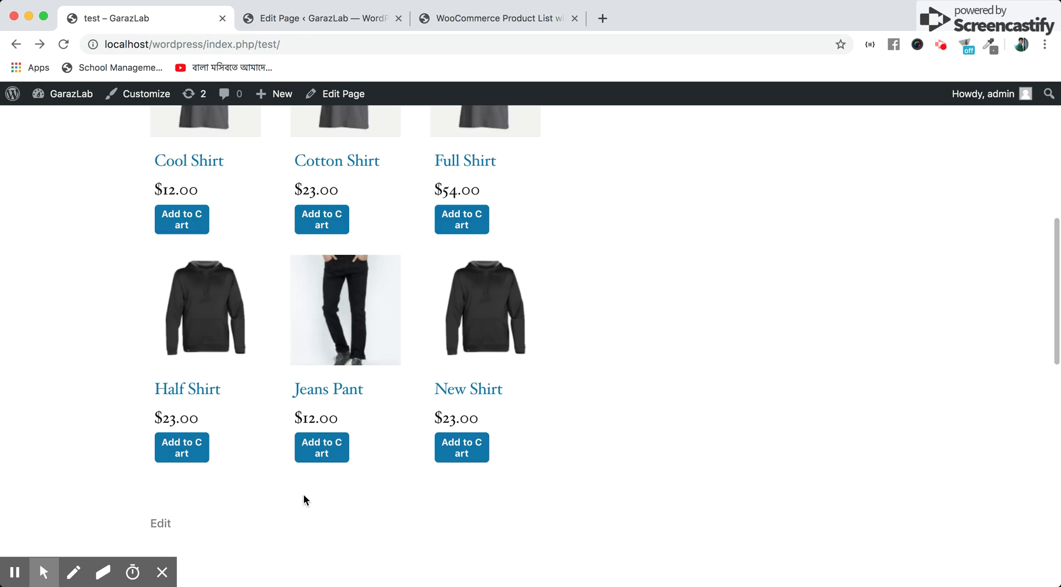
{"action": "scroll", "coordinate": [304, 495], "scroll_direction": "up", "scroll_amount": 4}
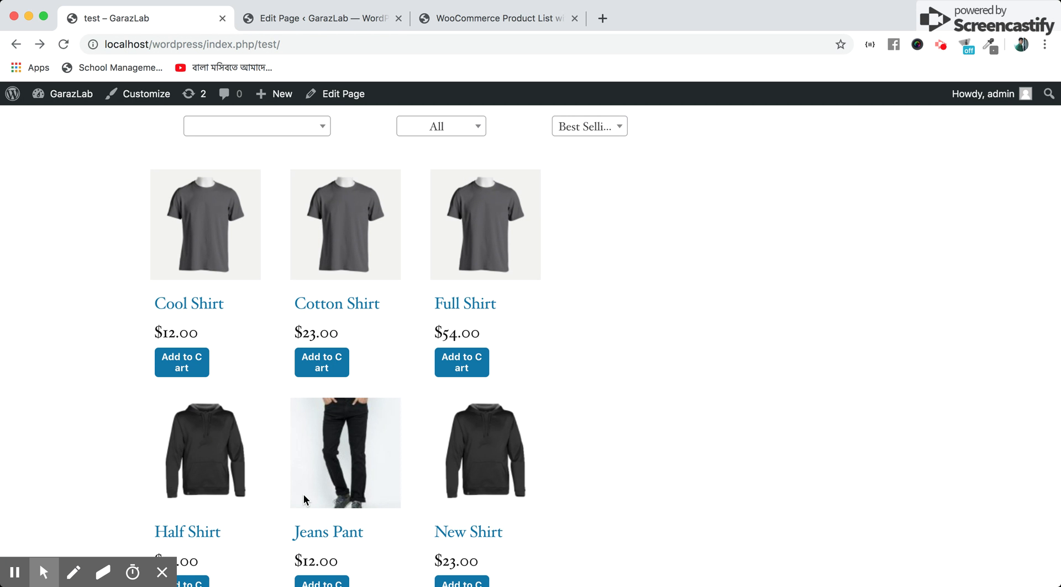
{"action": "scroll", "coordinate": [303, 497], "scroll_direction": "up", "scroll_amount": 2}
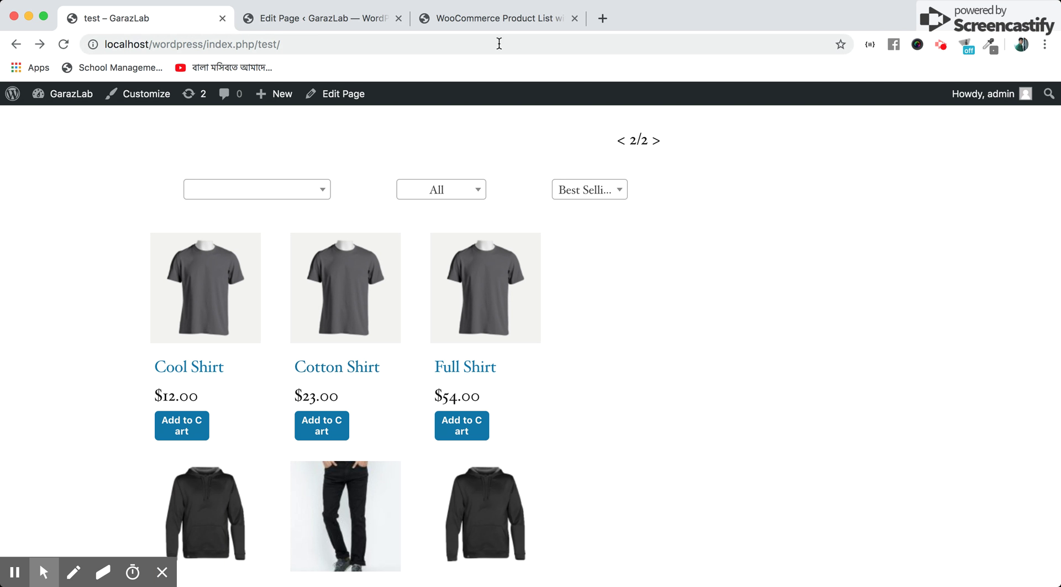
{"action": "left_click", "coordinate": [498, 19]}
{"action": "scroll", "coordinate": [511, 286], "scroll_direction": "up", "scroll_amount": 15}
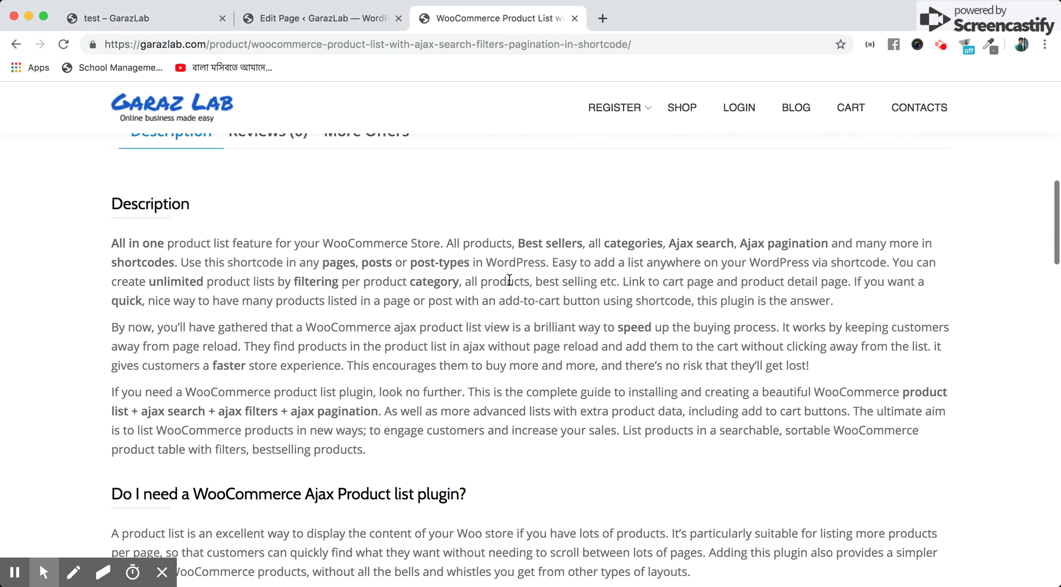